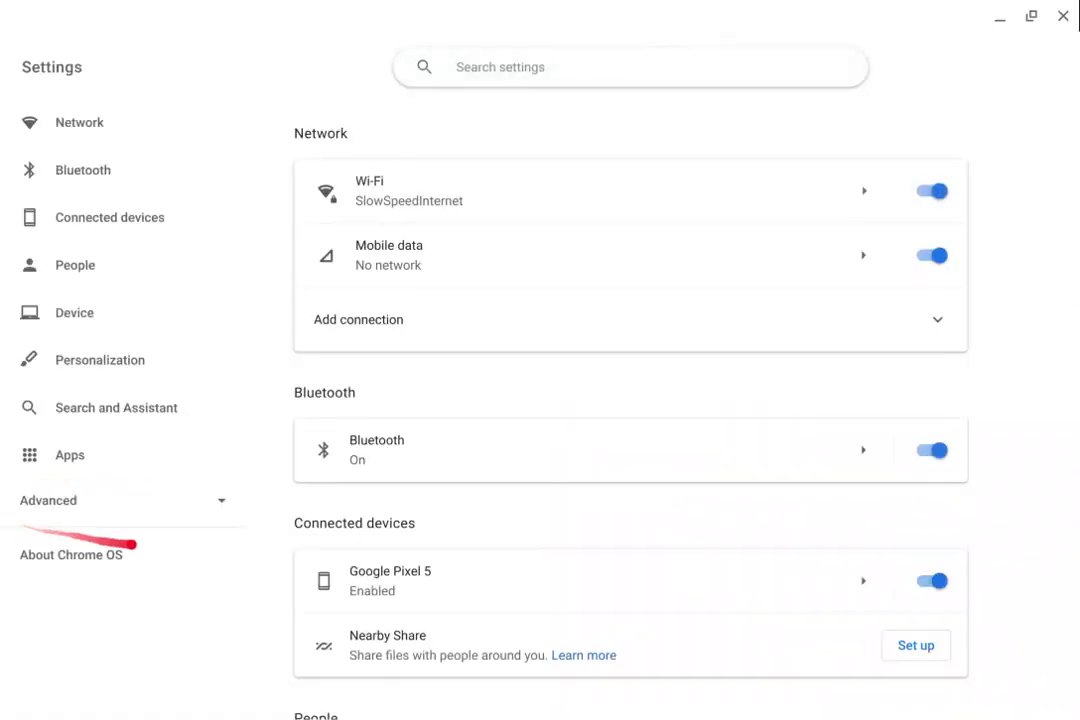
# Step: Turn on "Show input options in the shelf" in the Inputs settings under Languages and inputs
pyautogui.click(120, 500)
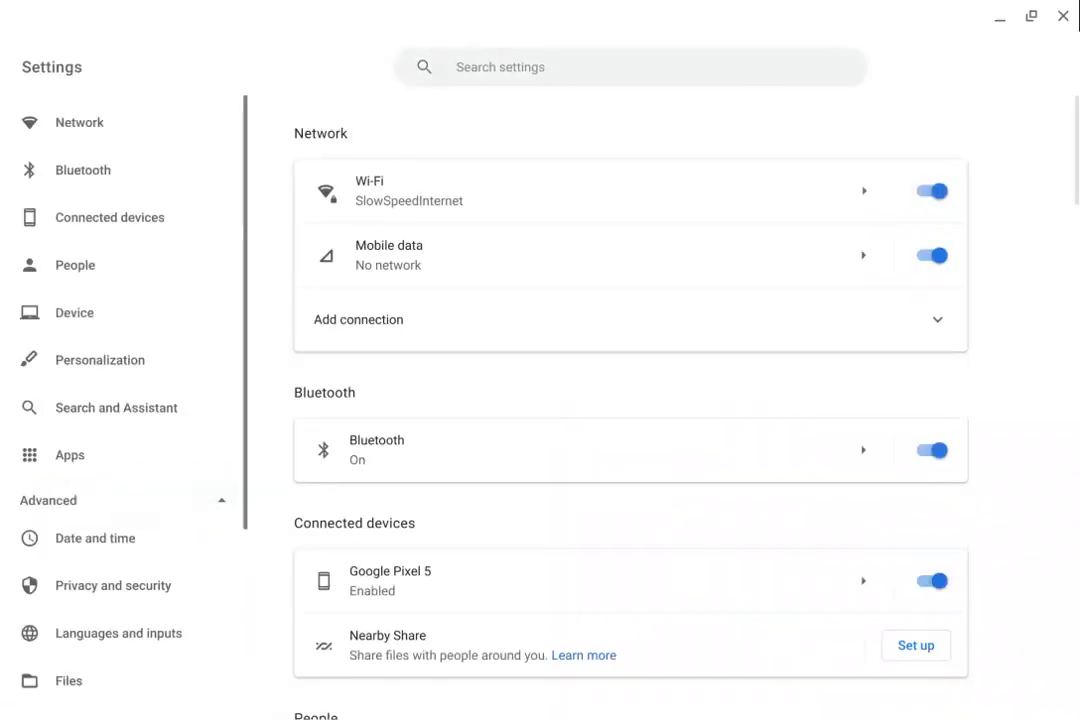
pyautogui.scroll(-5, 169, 382)
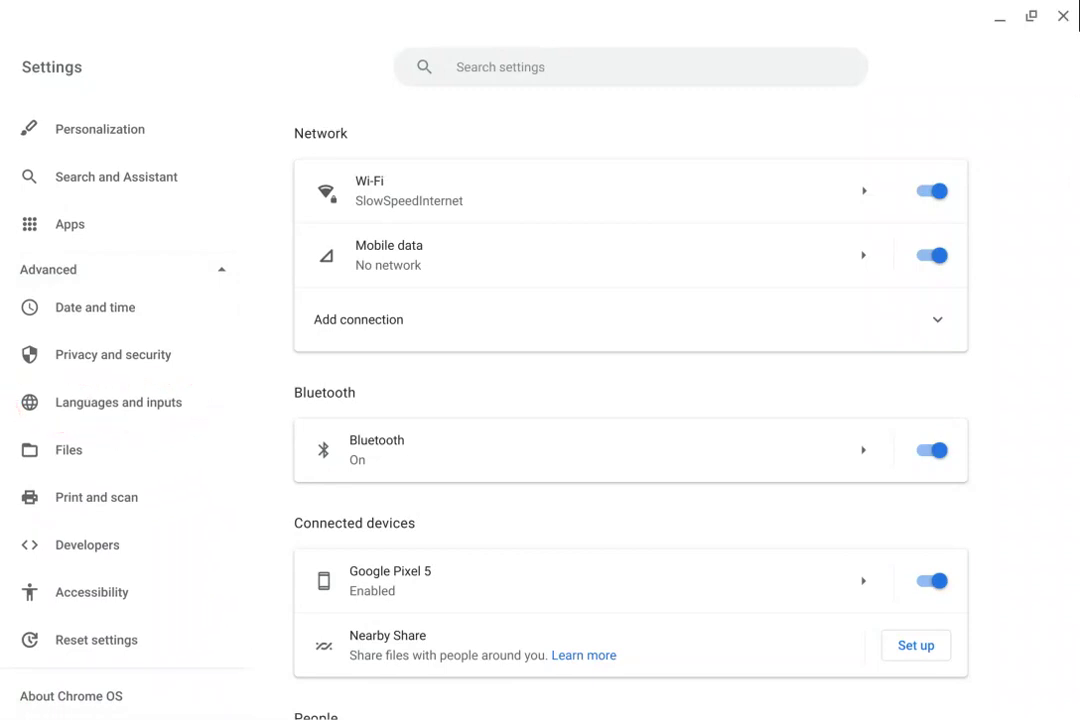
pyautogui.click(118, 402)
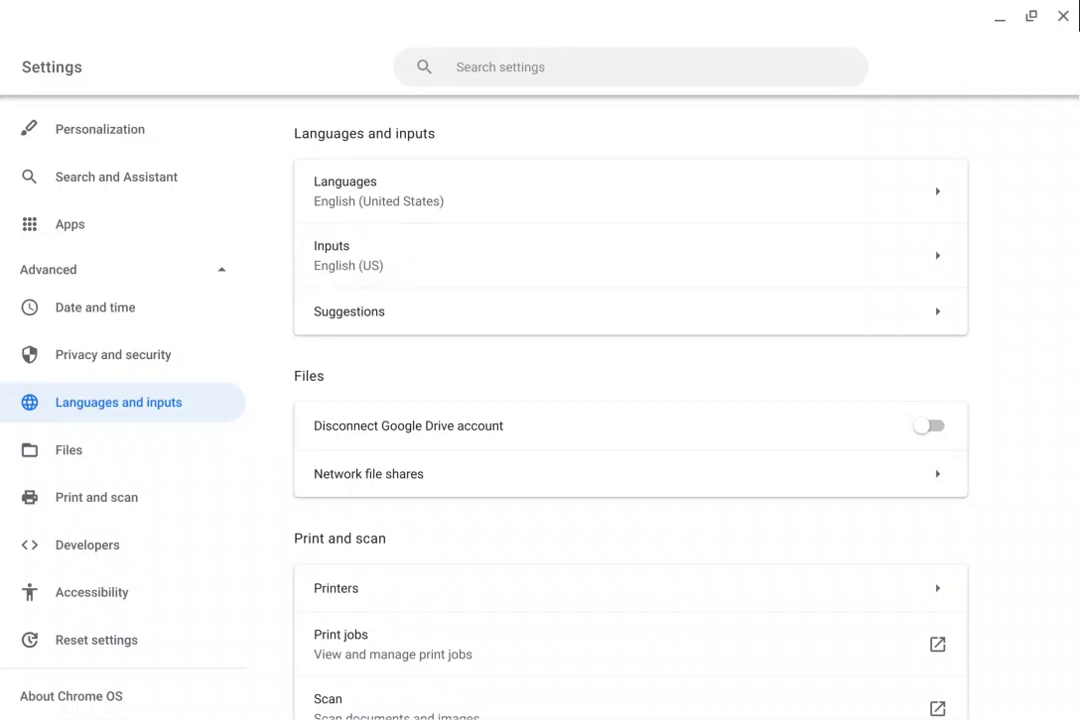
pyautogui.click(348, 255)
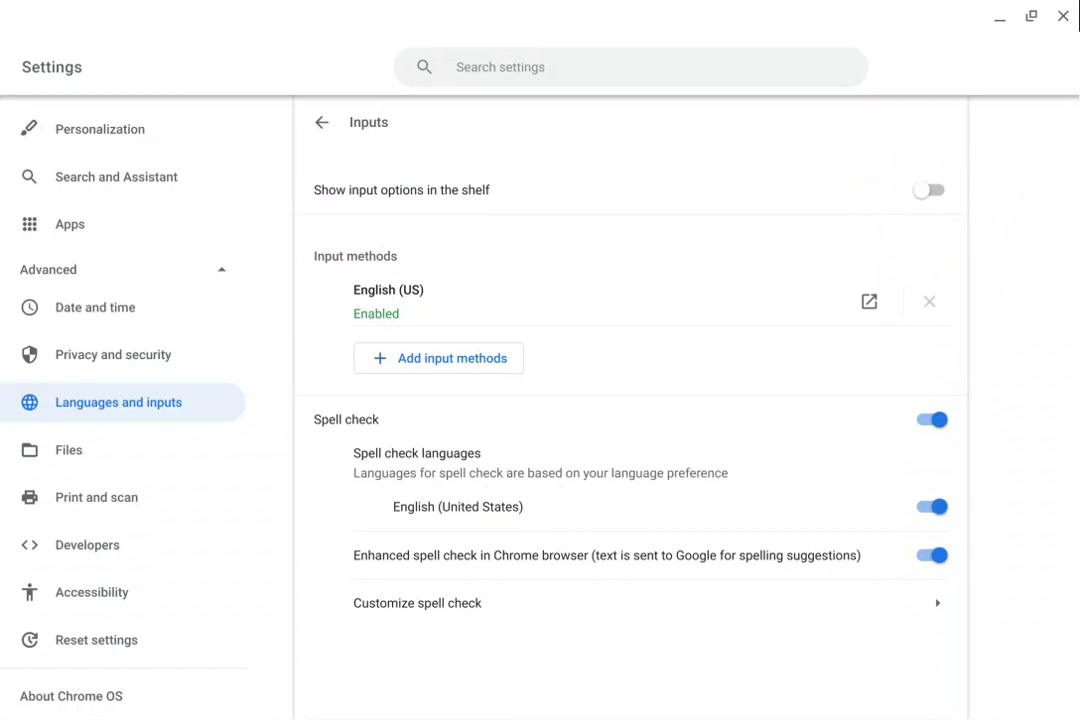
pyautogui.moveTo(540, 718)
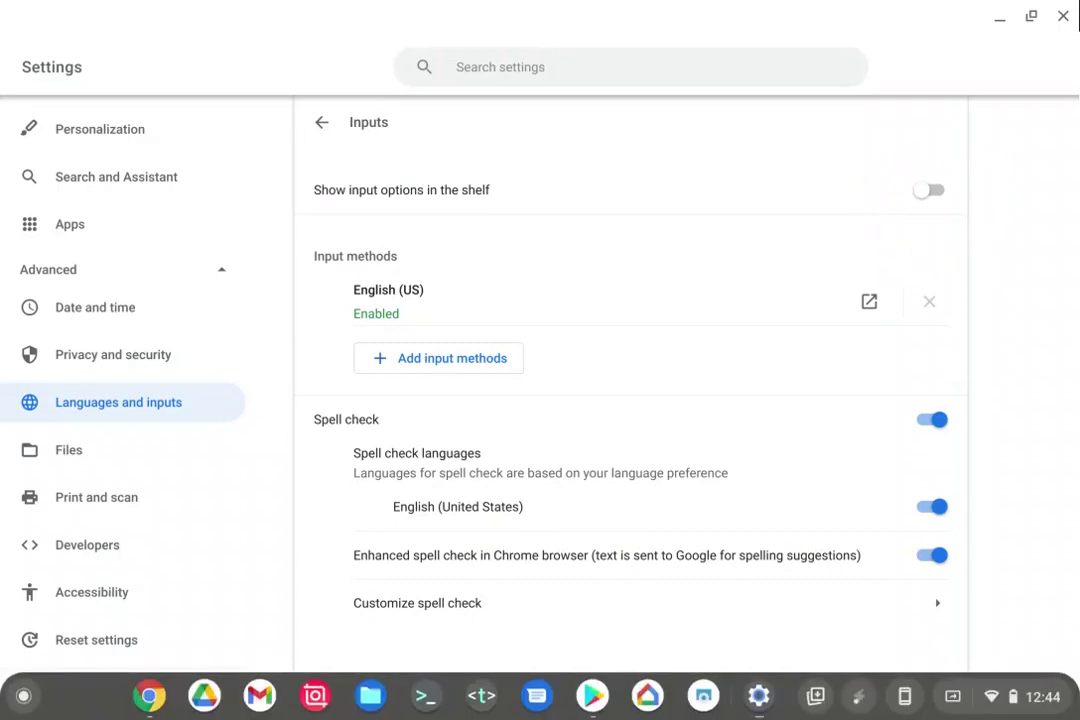
pyautogui.click(928, 190)
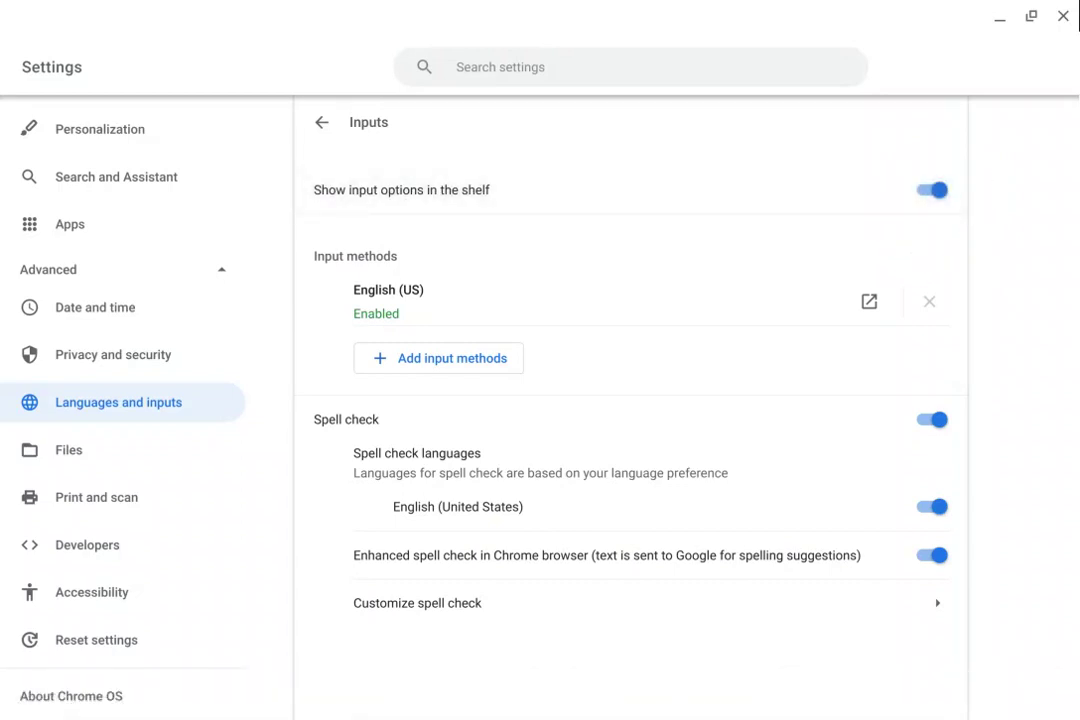
# Step: Open the emoji keyboard from the shelf's input options and try its handwriting input
pyautogui.moveTo(540, 718)
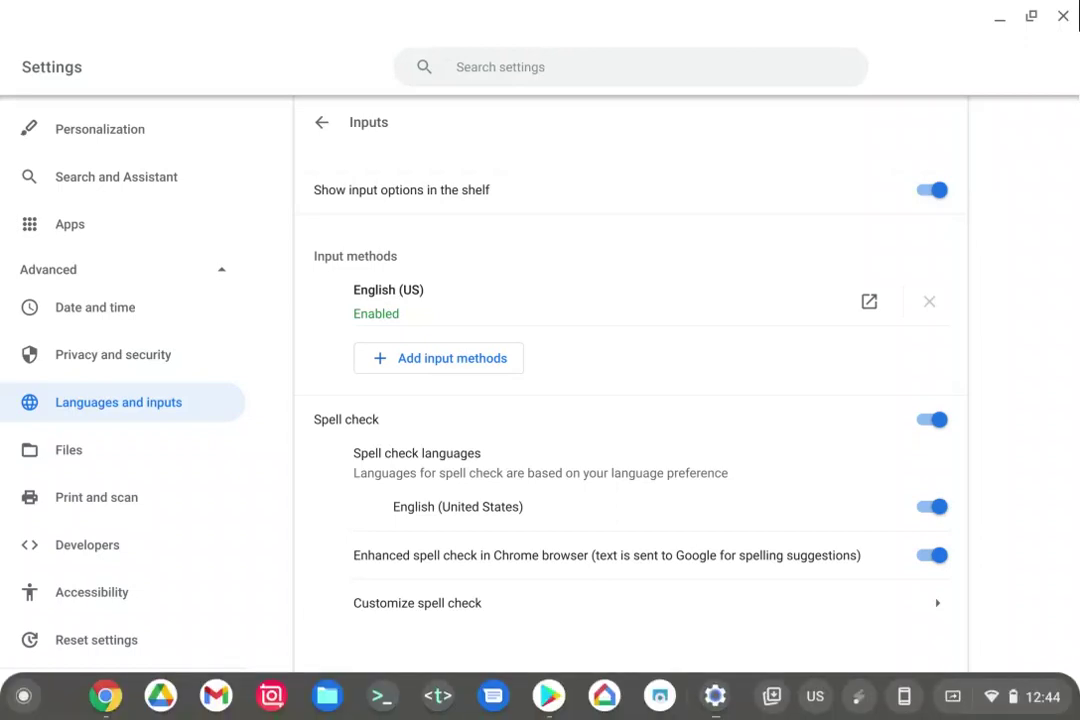
pyautogui.click(815, 696)
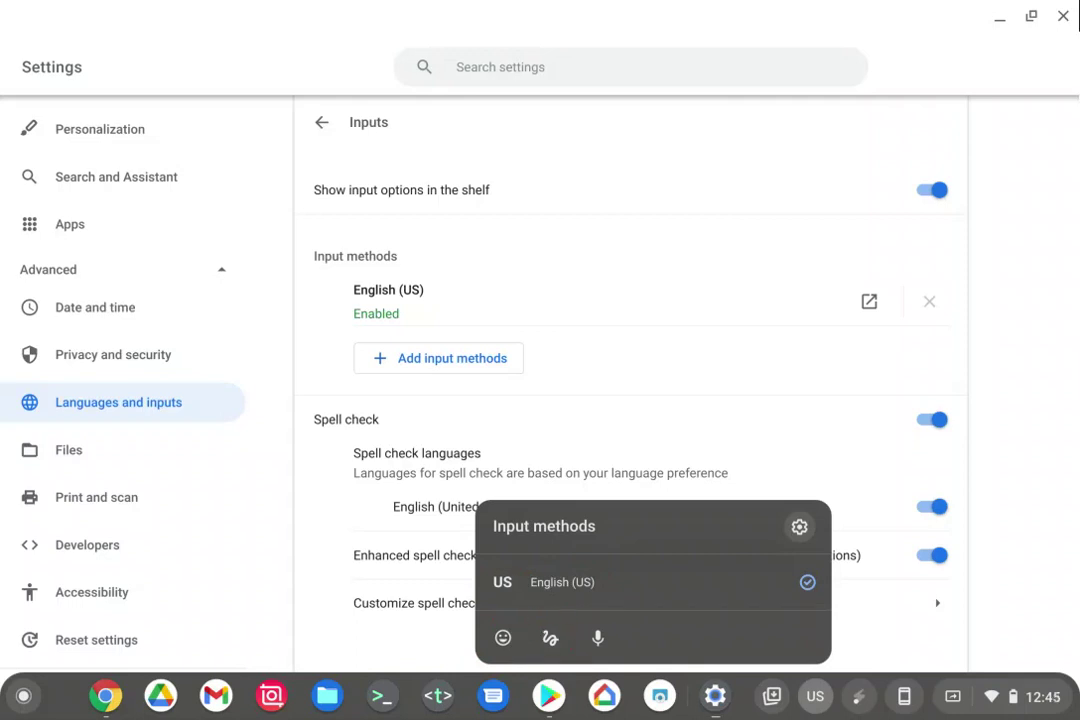
pyautogui.click(503, 637)
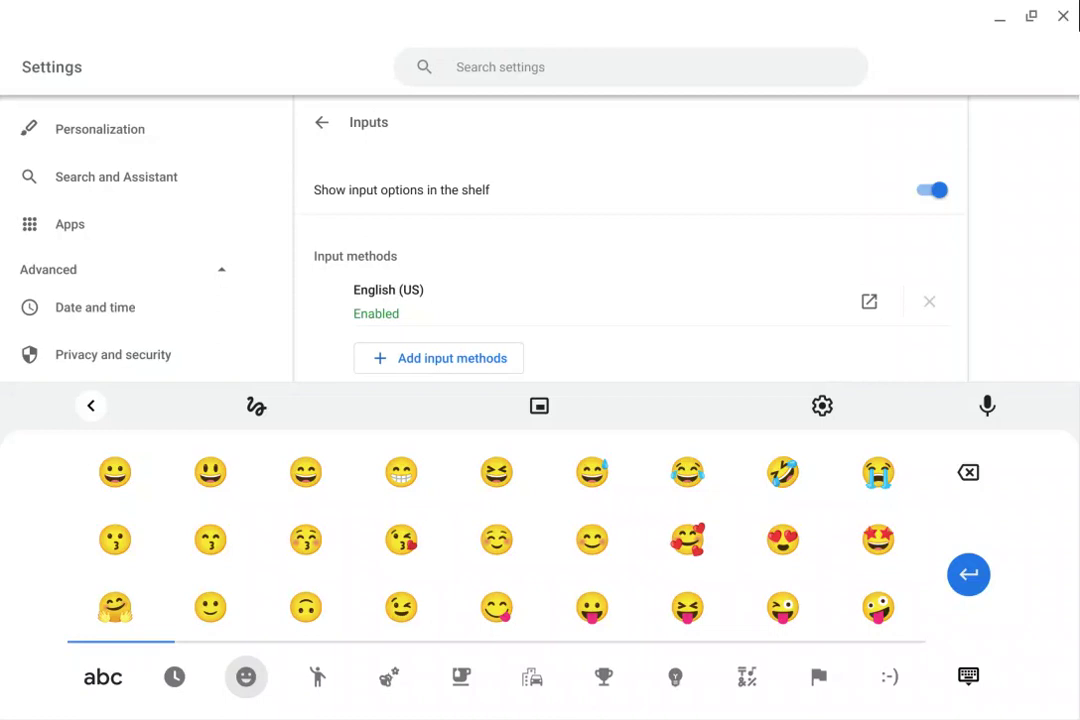
pyautogui.click(256, 405)
pyautogui.click(256, 405)
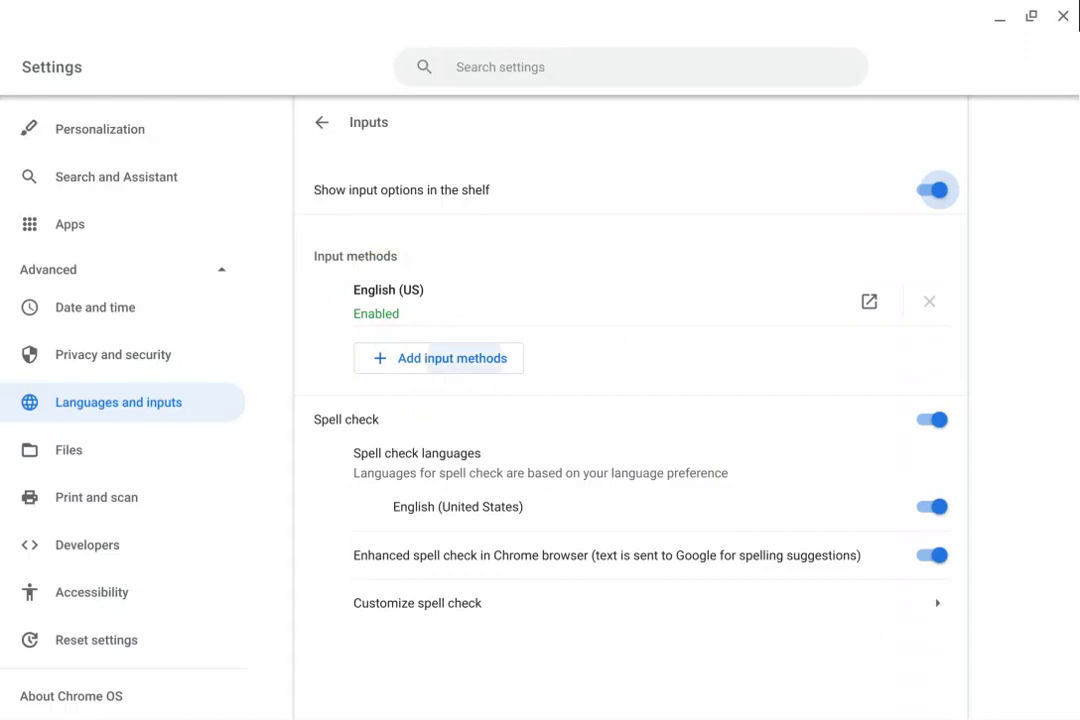
# Step: Browse the list of input methods that can be added and close it without selecting any
pyautogui.click(438, 358)
pyautogui.scroll(-5, 540, 400)
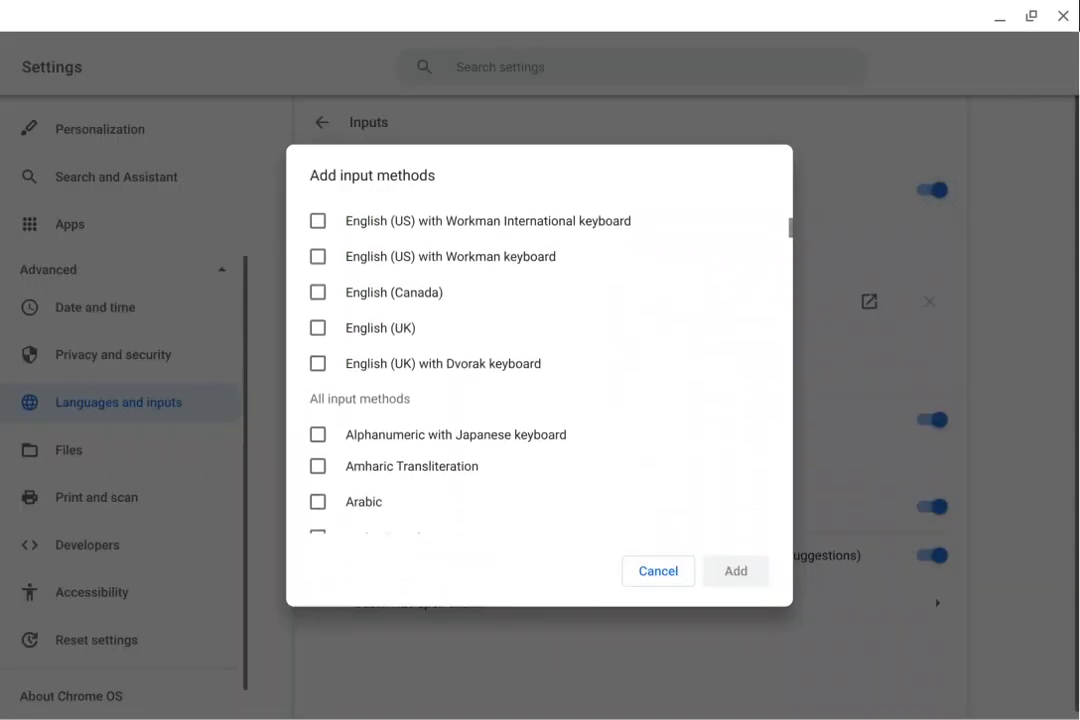
pyautogui.scroll(-10, 540, 370)
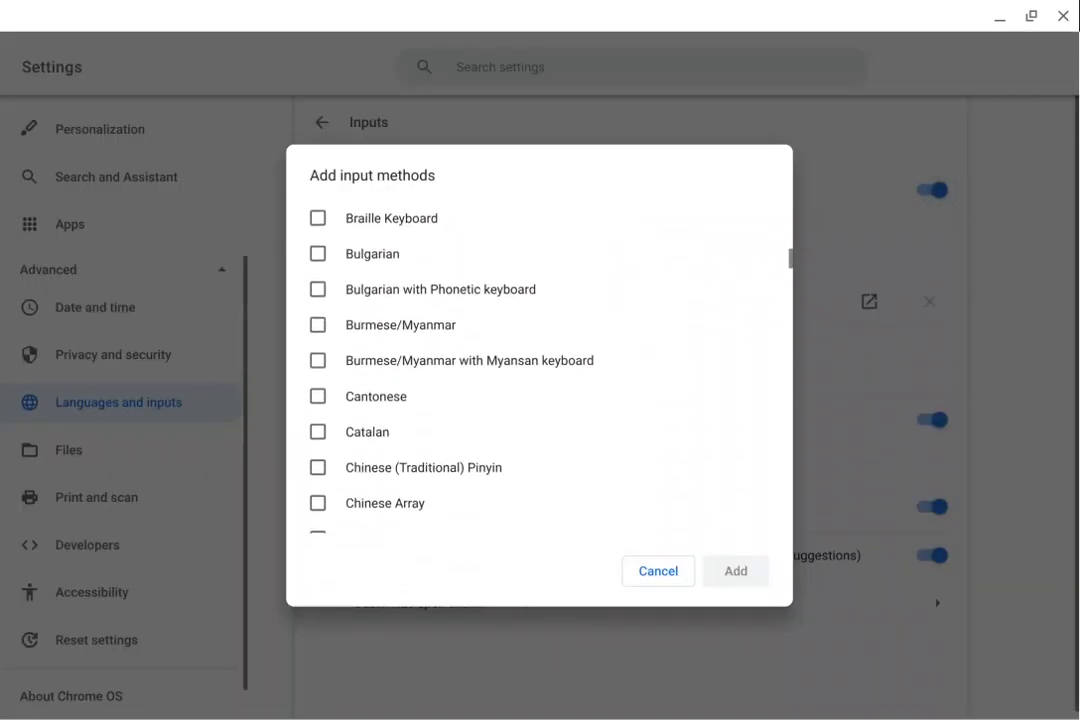
pyautogui.scroll(-10, 540, 370)
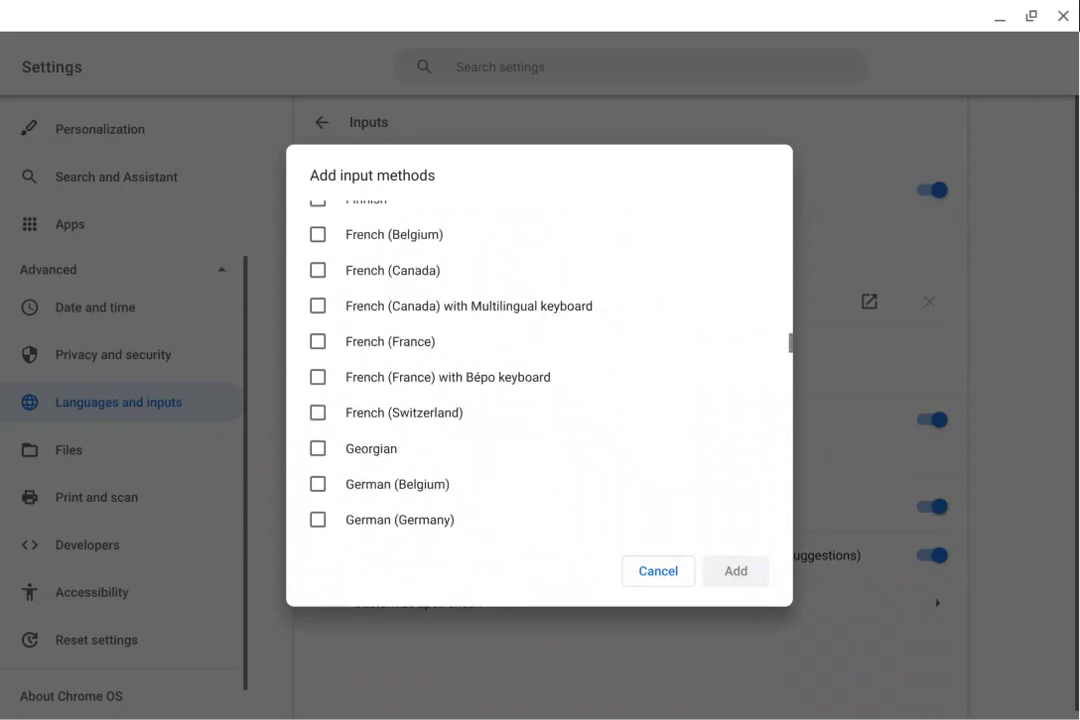
pyautogui.scroll(15, 540, 370)
pyautogui.scroll(10, 540, 370)
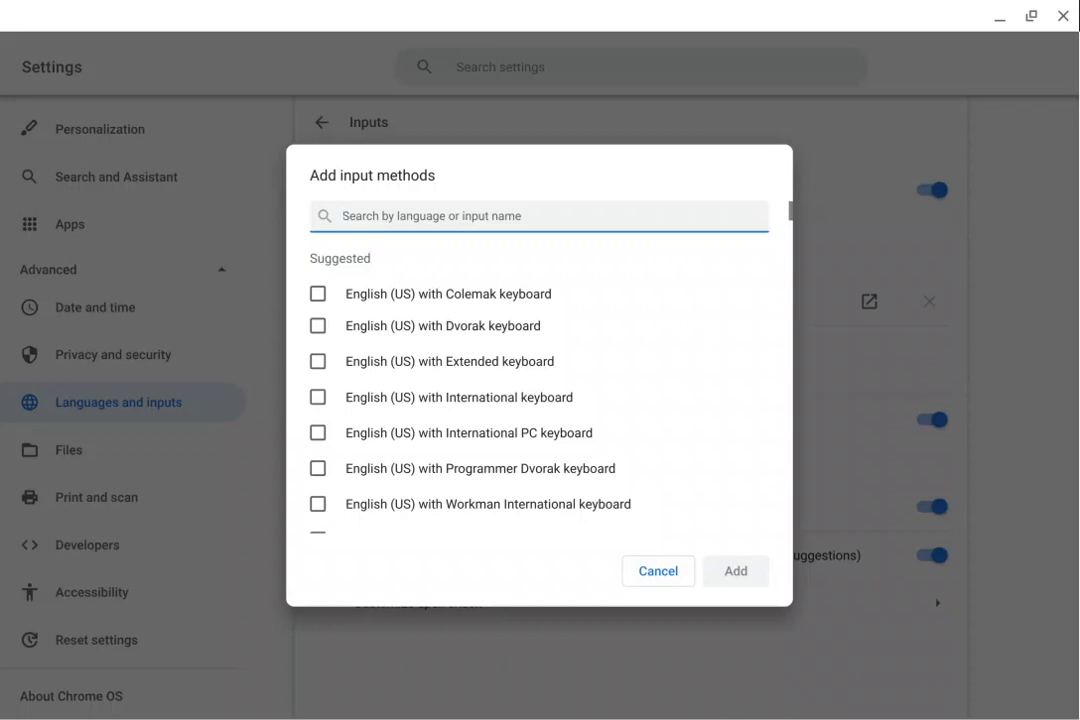
pyautogui.press('Escape')
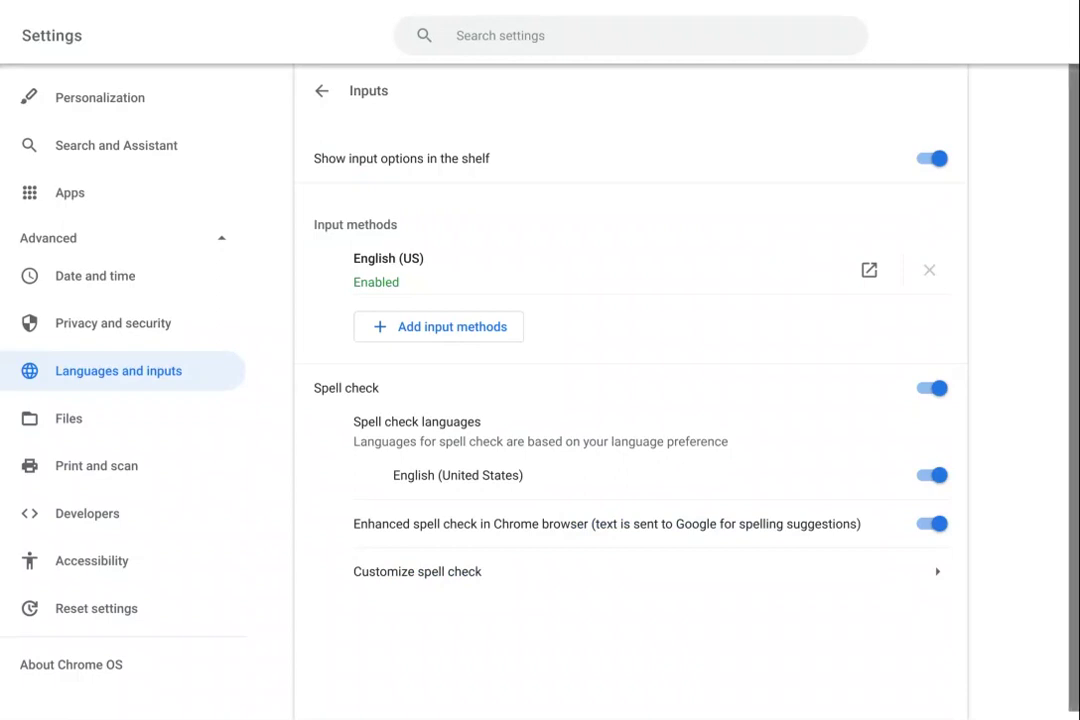
# Step: Add Gboard as an input method and open the input options in the shelf
pyautogui.click(459, 326)
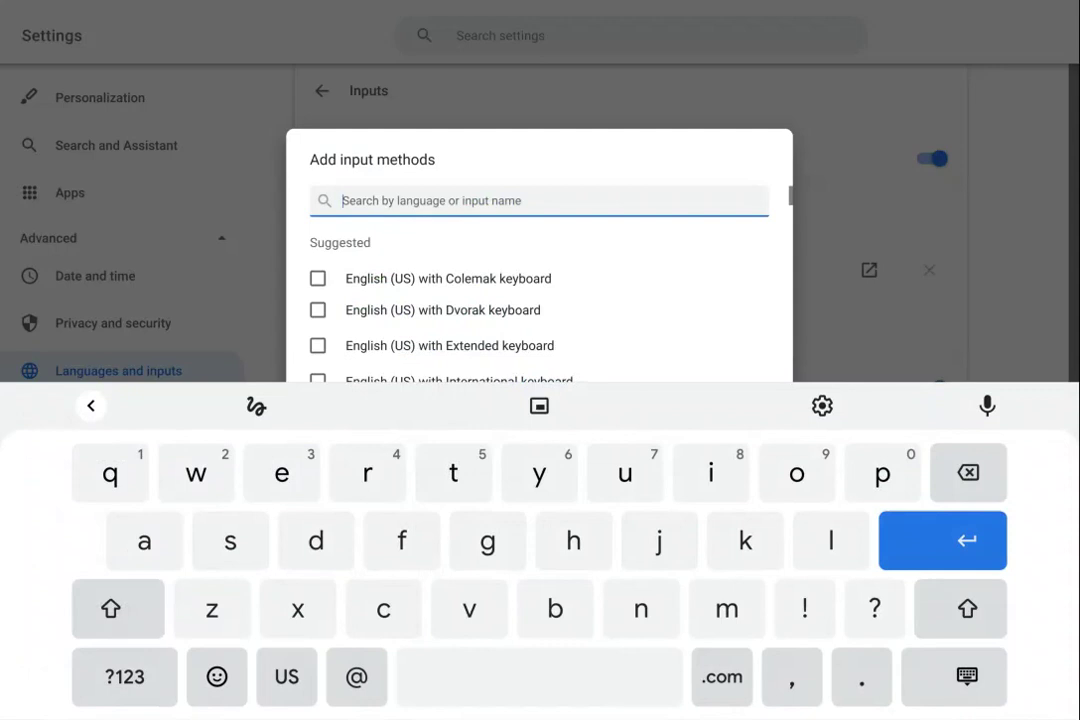
pyautogui.scroll(-5, 540, 280)
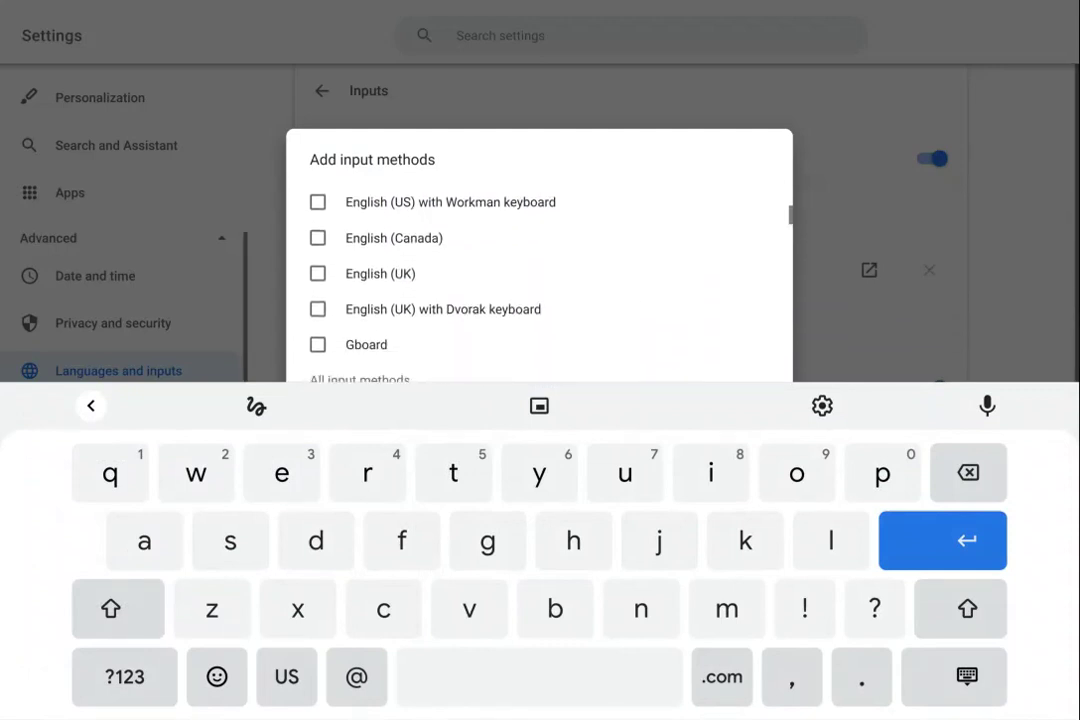
pyautogui.scroll(-1, 540, 280)
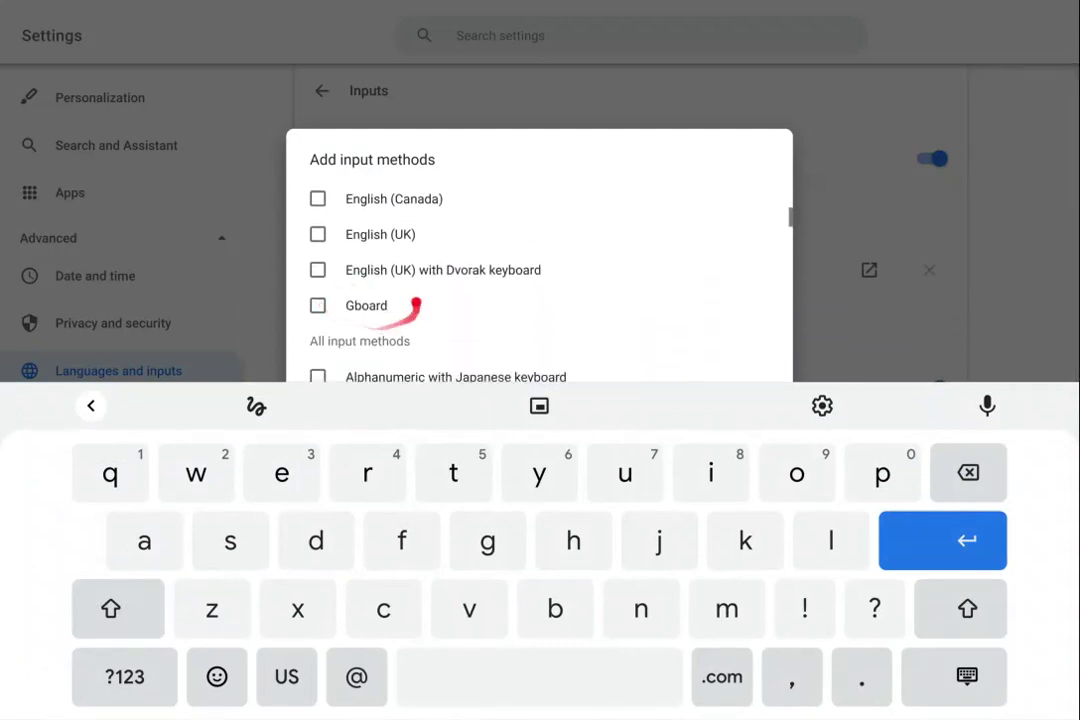
pyautogui.click(317, 305)
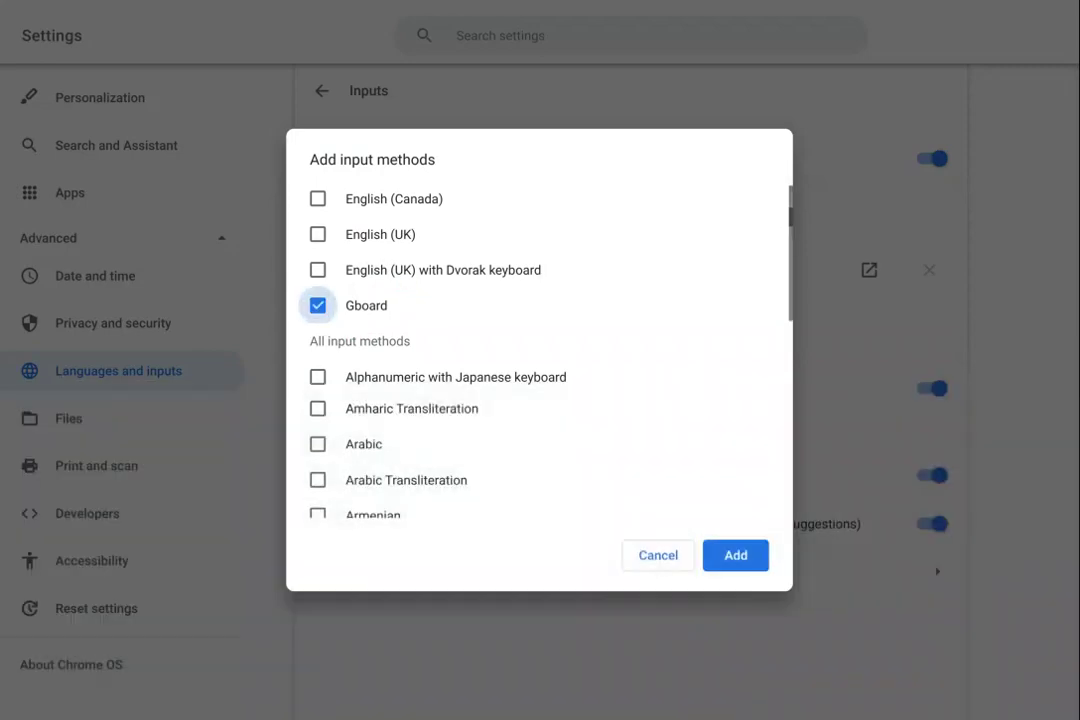
pyautogui.click(735, 555)
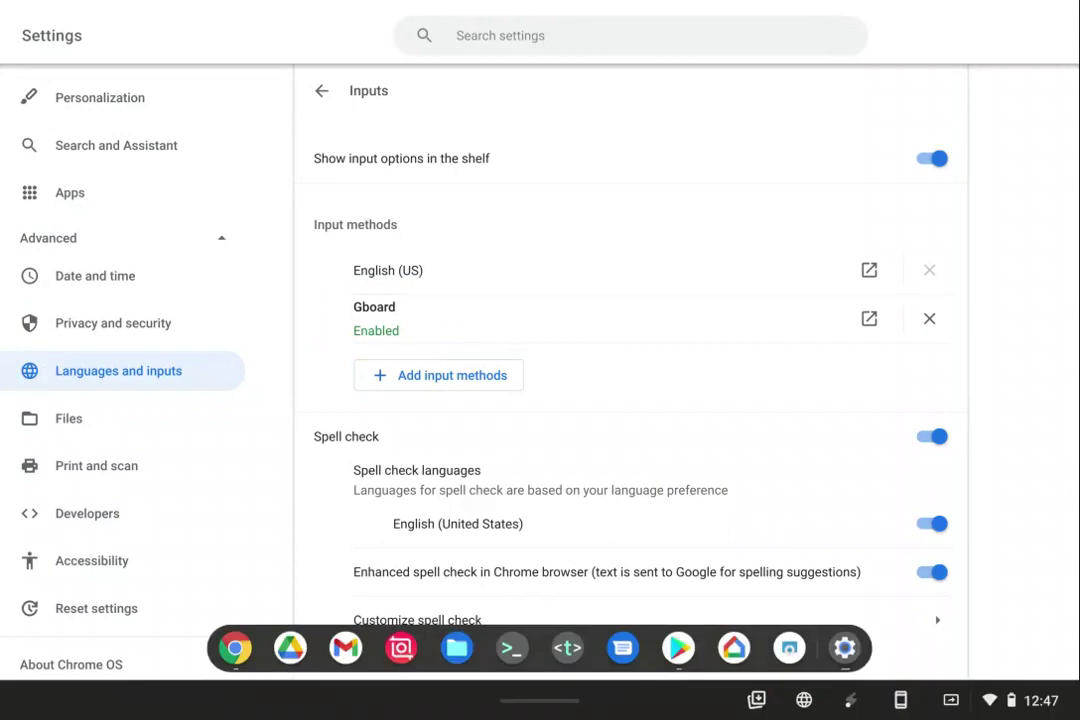
pyautogui.click(804, 700)
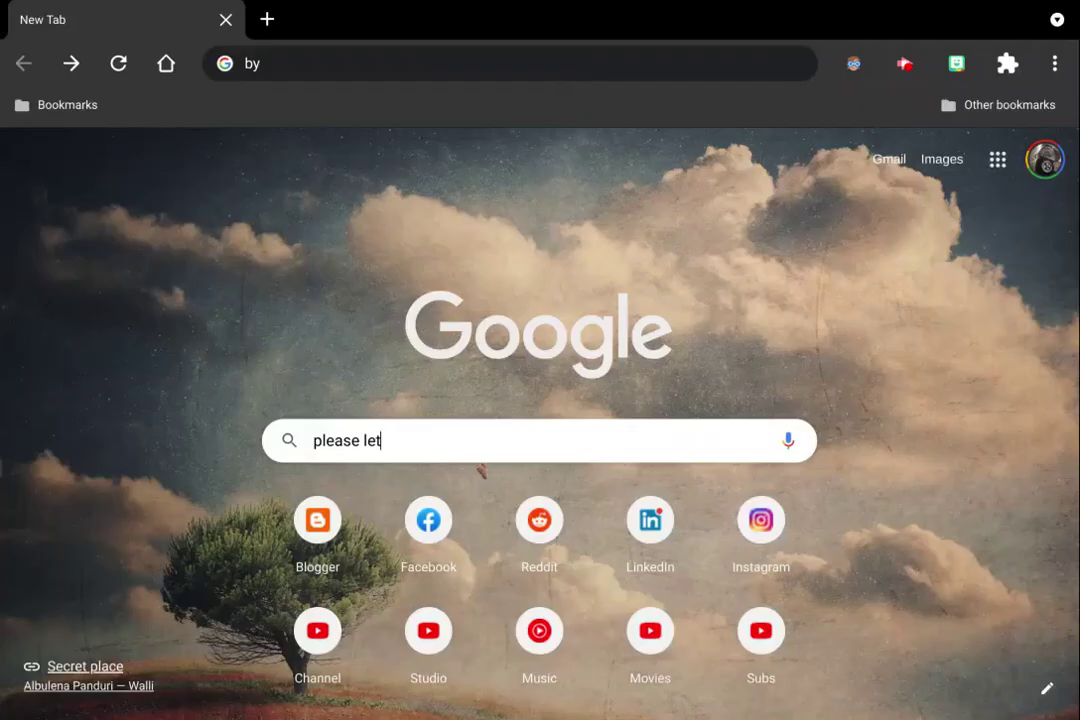
# Step: Bring up Gboard for the Google search box in Chrome and view its emoji, Bitmoji, sticker and GIF collections
pyautogui.click(477, 448)
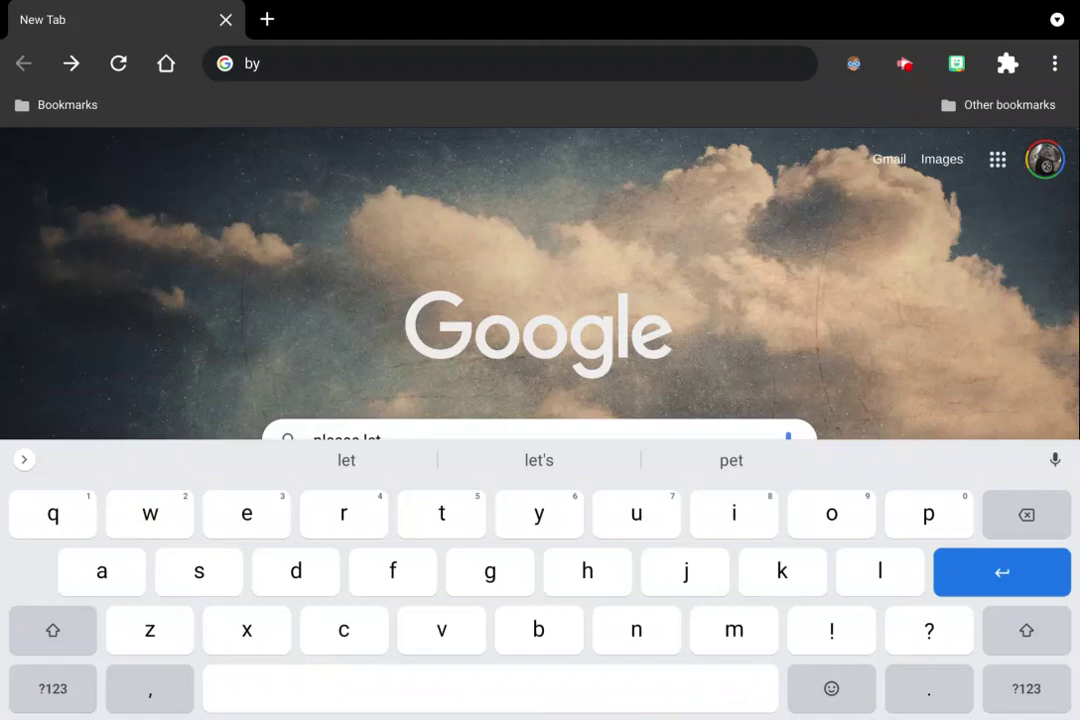
pyautogui.click(831, 688)
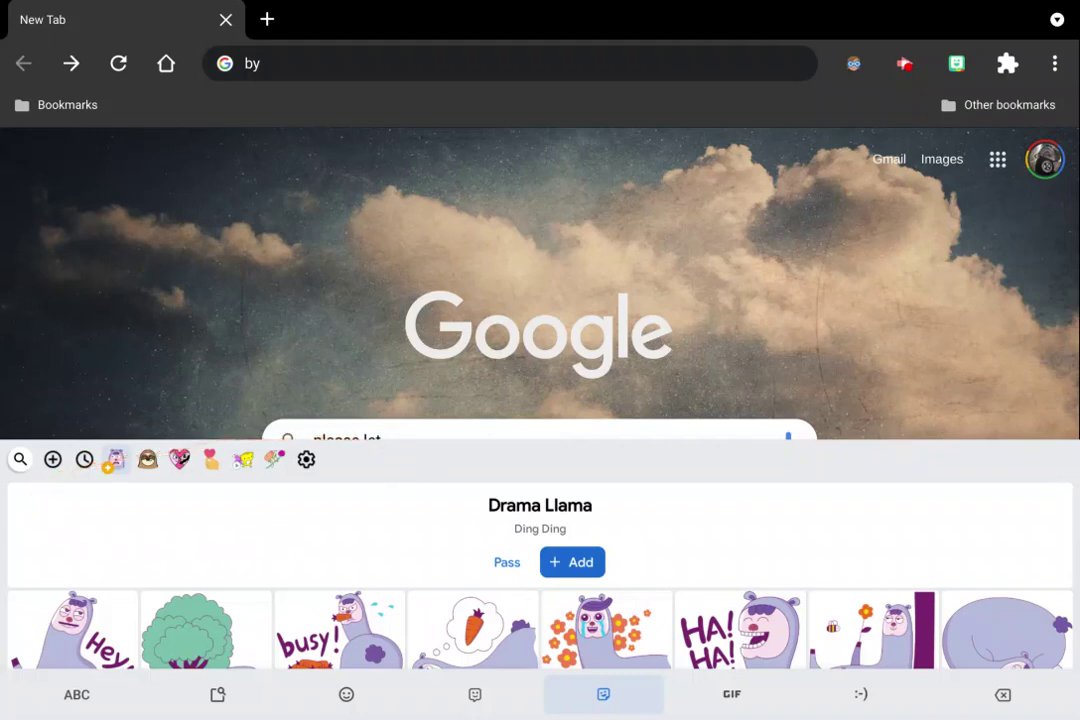
pyautogui.click(346, 694)
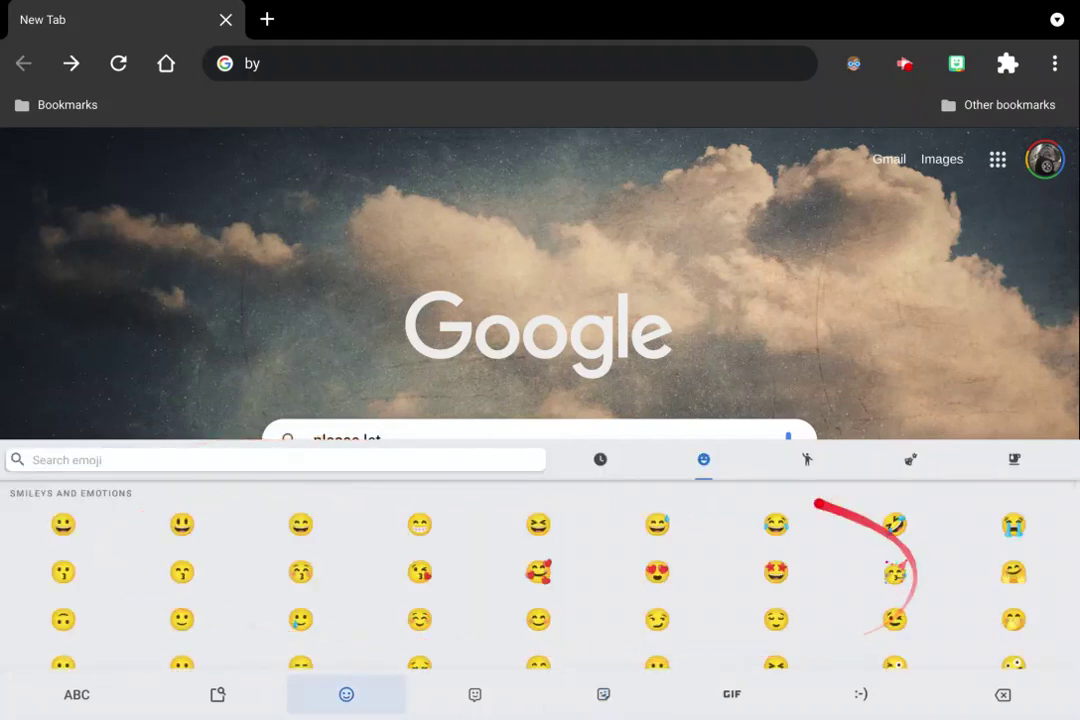
pyautogui.click(475, 694)
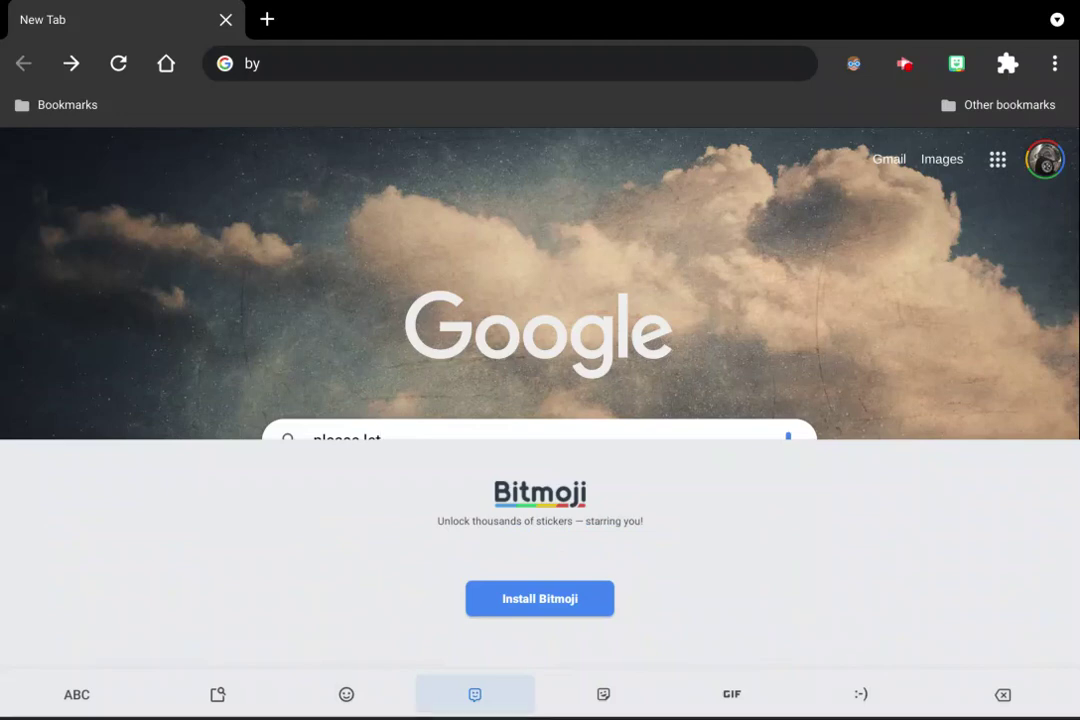
pyautogui.click(603, 694)
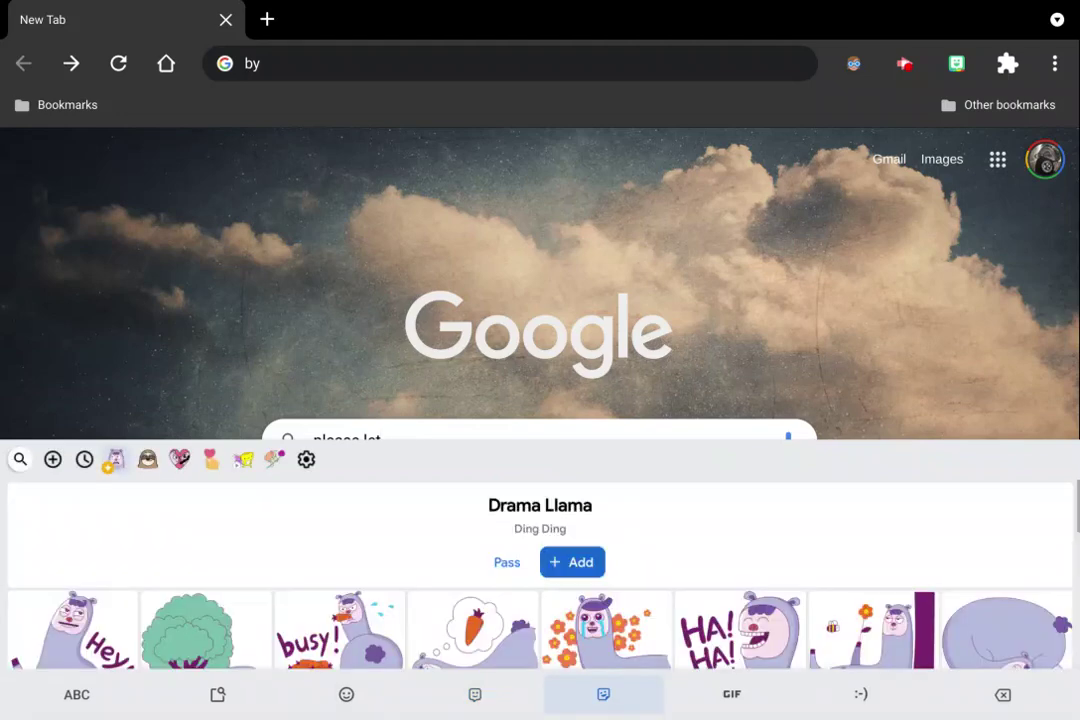
pyautogui.click(732, 694)
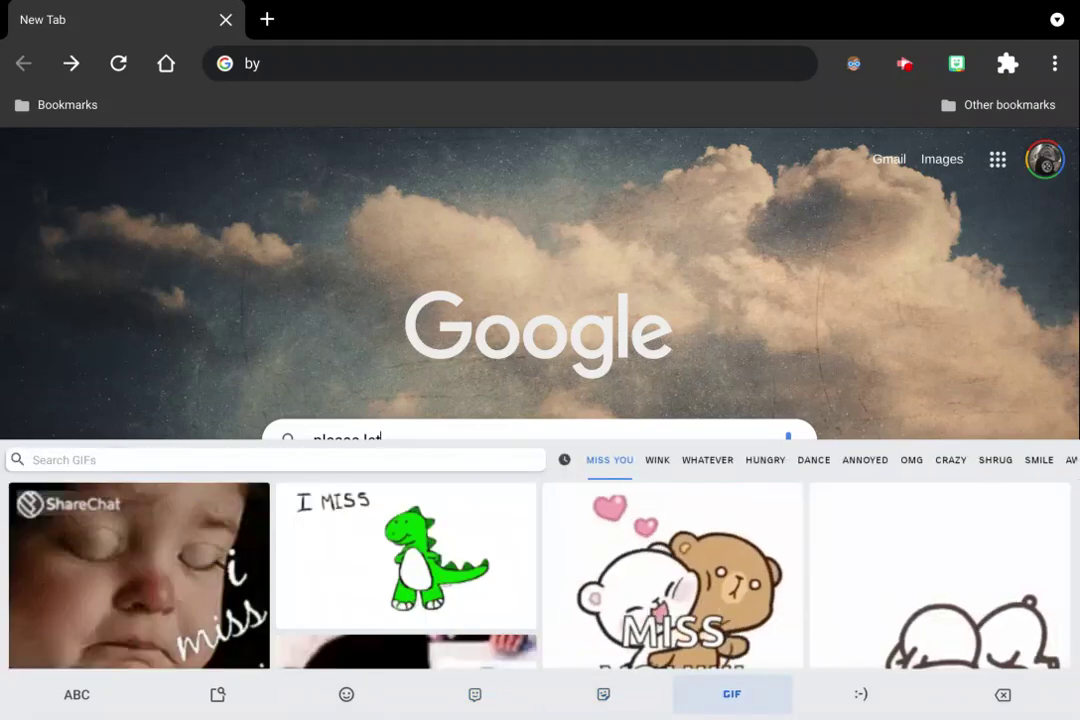
# Step: Browse Gboard's classic text emoticons and open the Table Flip category
pyautogui.click(861, 694)
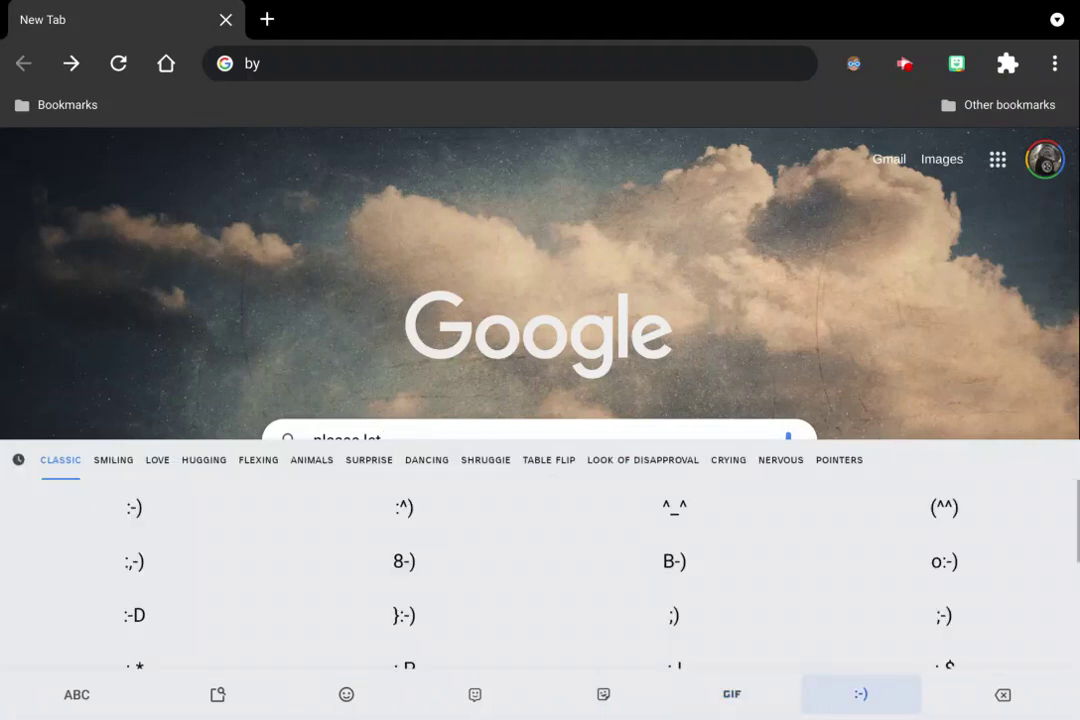
pyautogui.scroll(-2, 540, 560)
pyautogui.scroll(2, 540, 560)
pyautogui.click(548, 460)
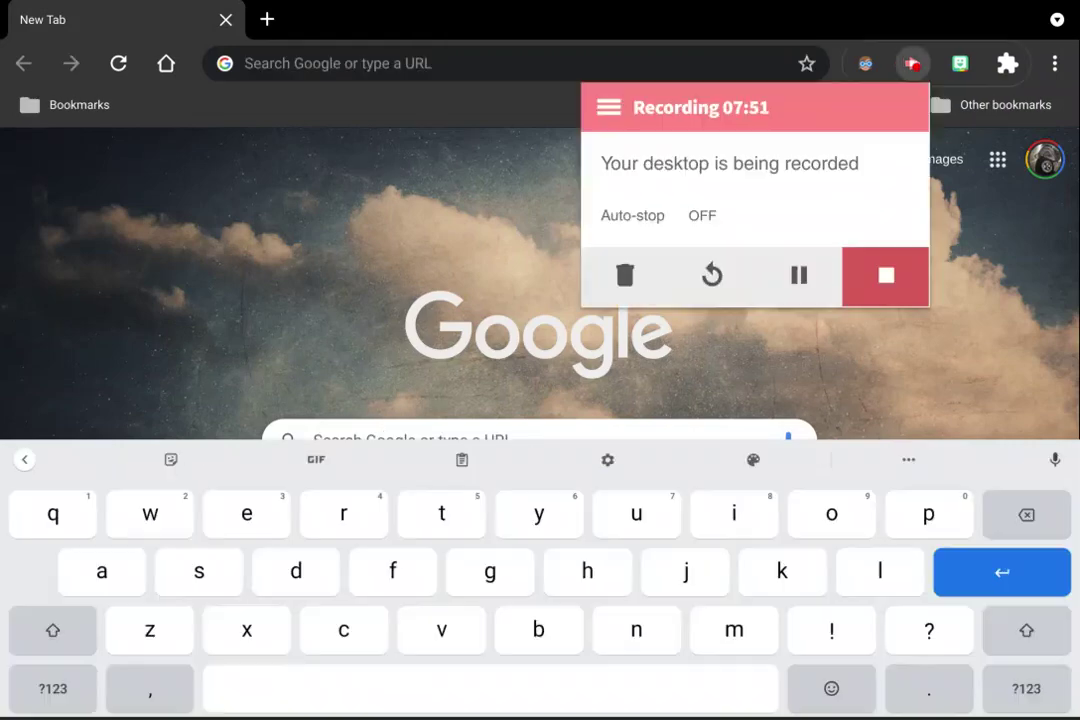